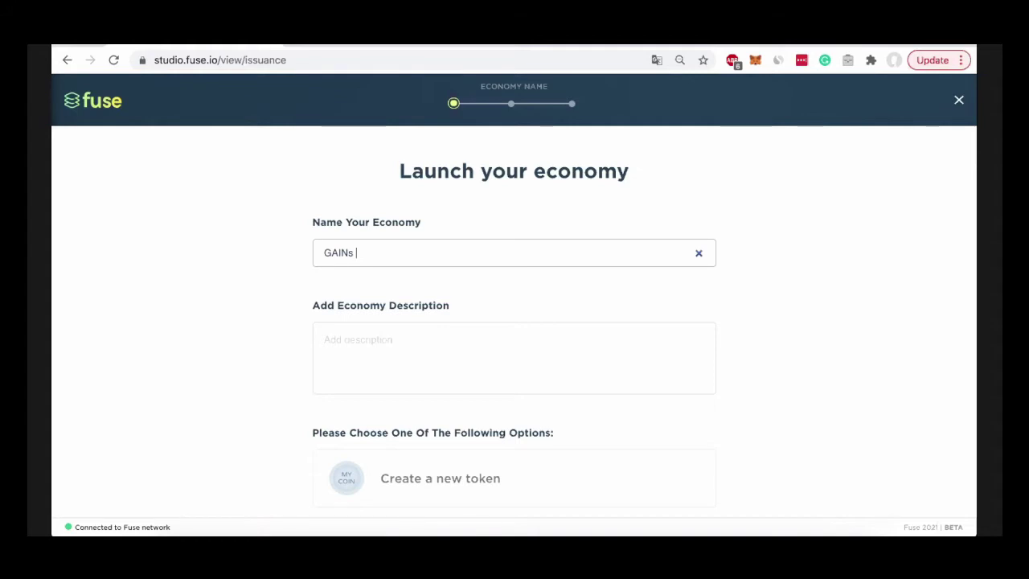
Name the economy "GAINs Token", describe it as "get people to buy more Gains insider Info", and continue with creating a new token.
type("oken")
left_click(390, 363)
type("get people to buy more Gains insider Info")
scroll(436, 328, "down", 2)
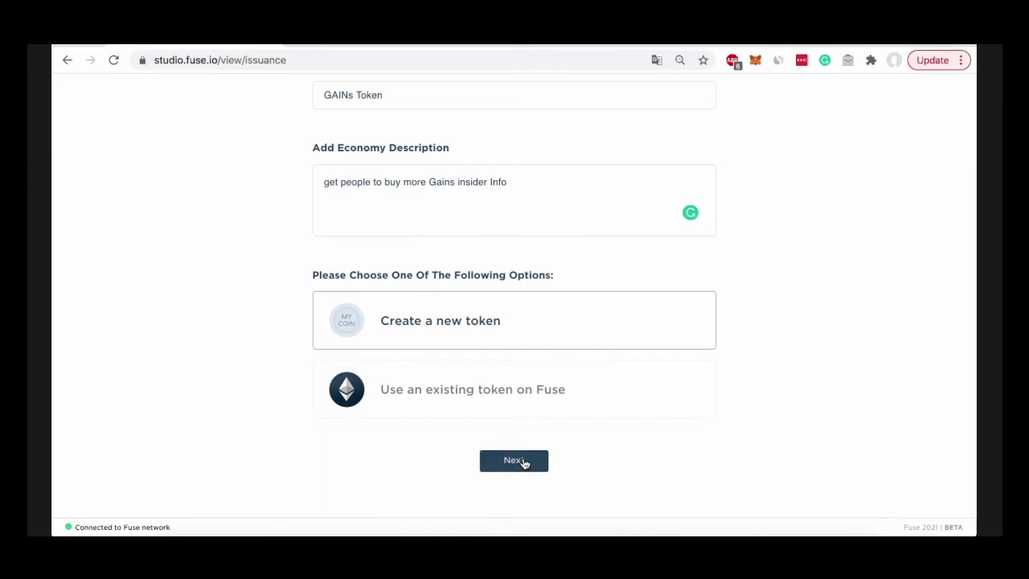
scroll(526, 447, "up", 1)
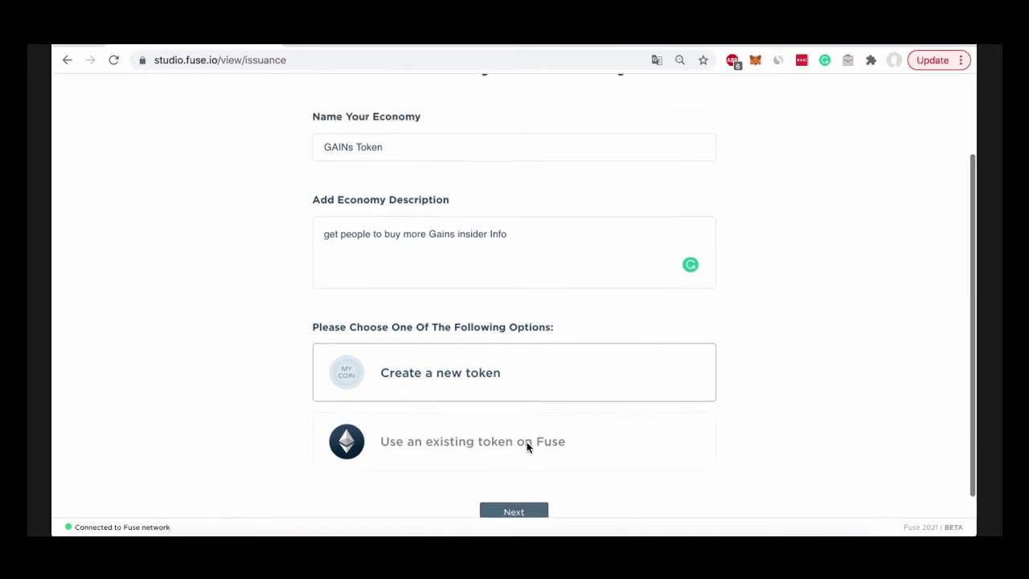
scroll(527, 441, "down", 1)
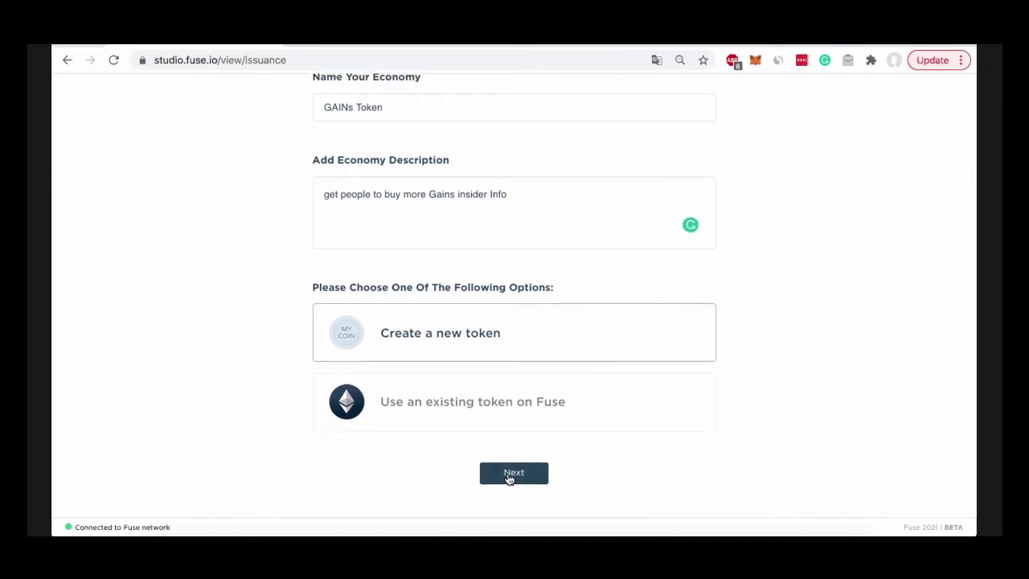
left_click(512, 474)
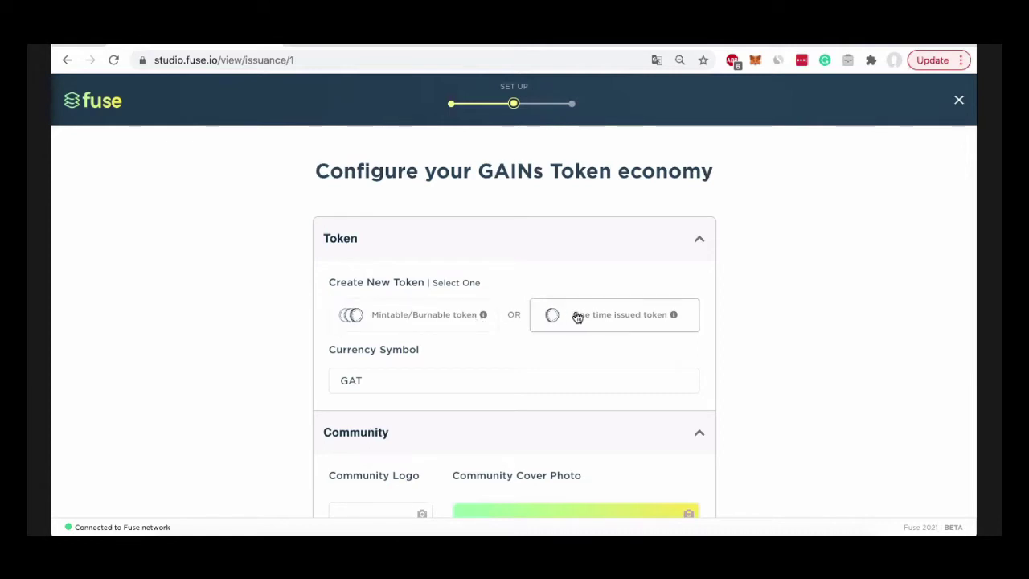
Configure a one time issued token with a total supply of 1000 and proceed to the review.
scroll(482, 377, "down", 1)
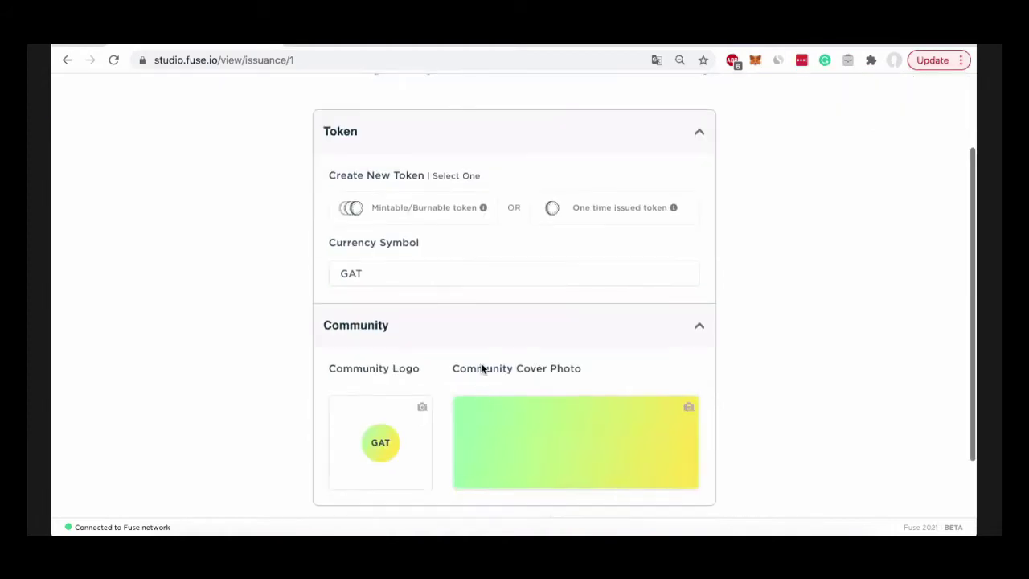
left_click(564, 213)
left_click(448, 273)
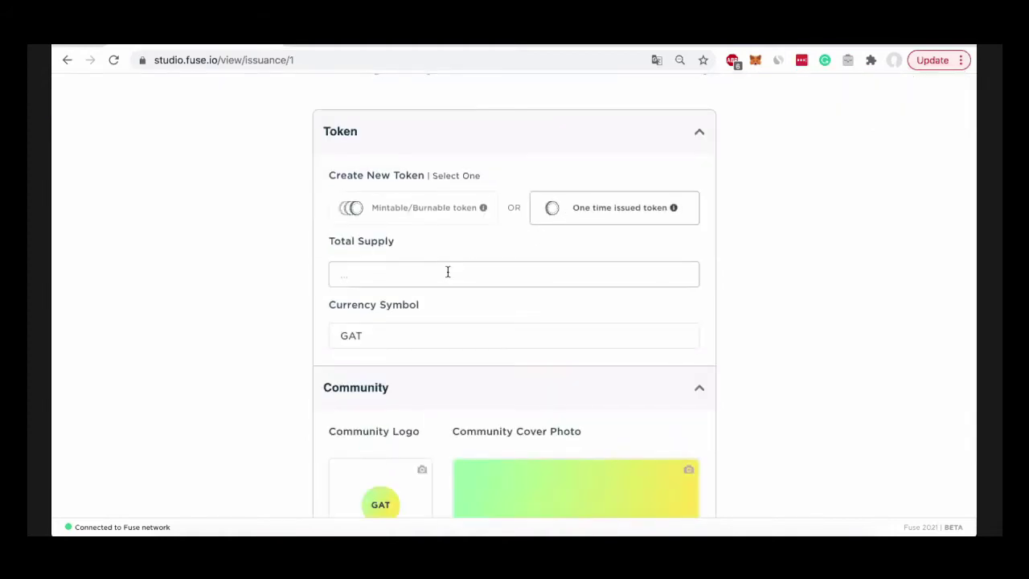
type("1000")
scroll(531, 426, "down", 3)
left_click(542, 456)
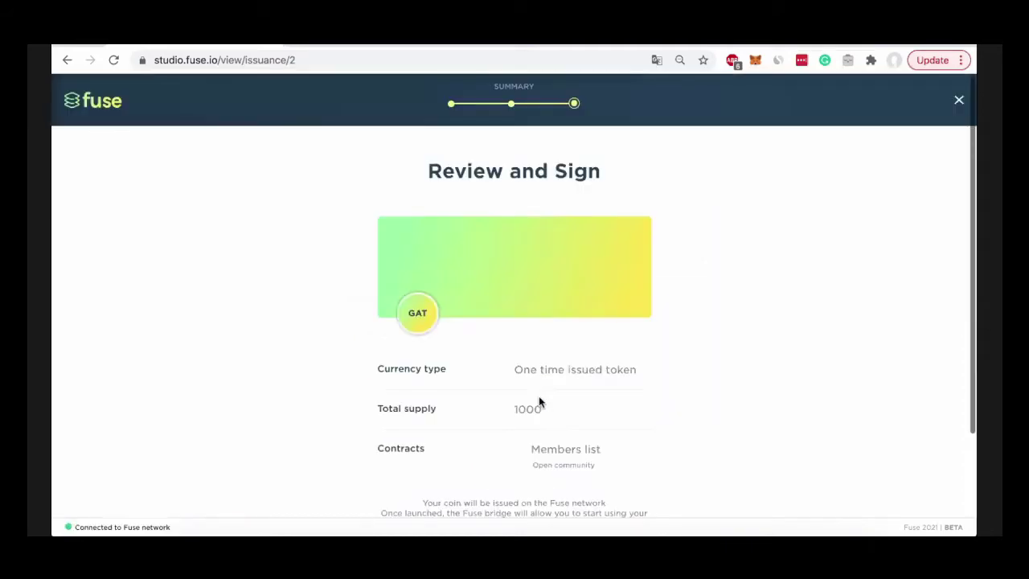
Sign and issue the reviewed GAINs Token economy, dismissing the wallet popup.
scroll(557, 414, "down", 3)
left_click(512, 440)
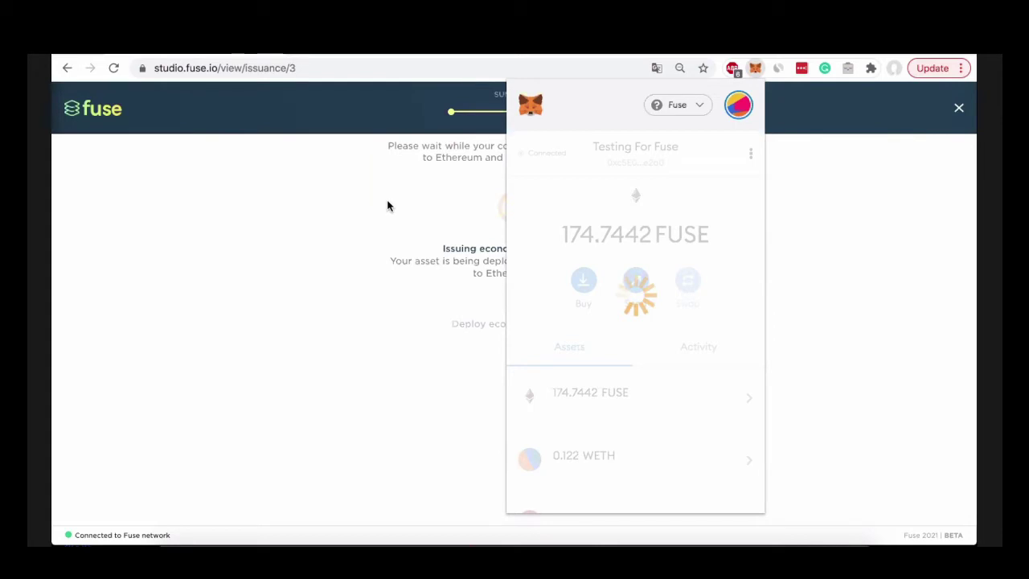
left_click(482, 205)
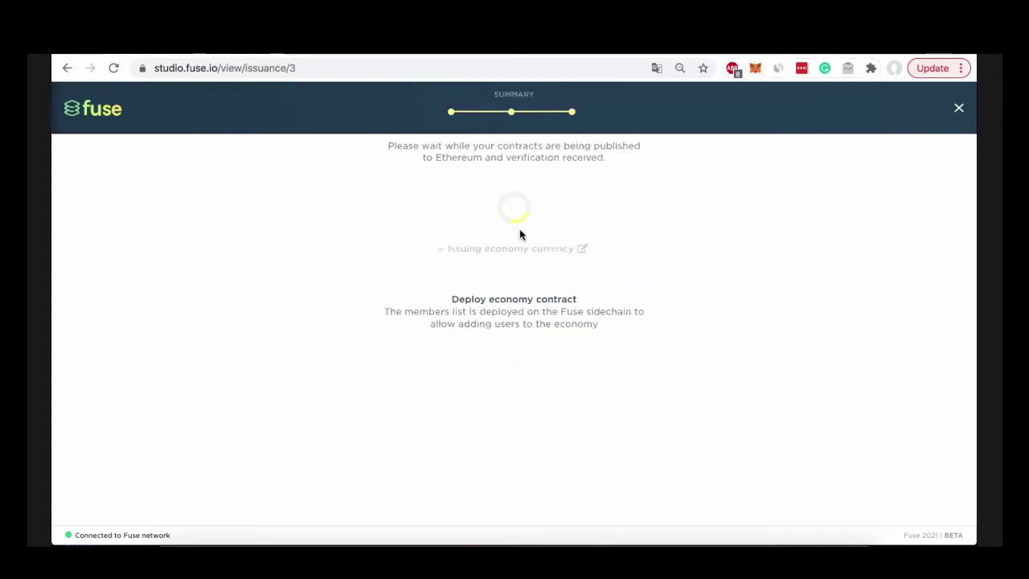
Open the currency issuance transaction in the Fuse block explorer and examine its token details.
left_click(582, 250)
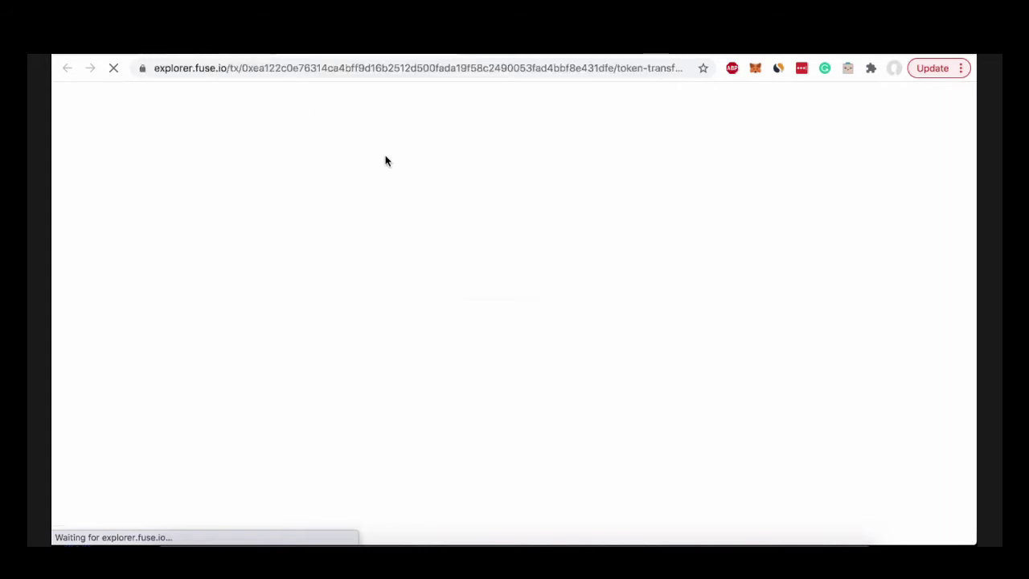
scroll(423, 276, "down", 8)
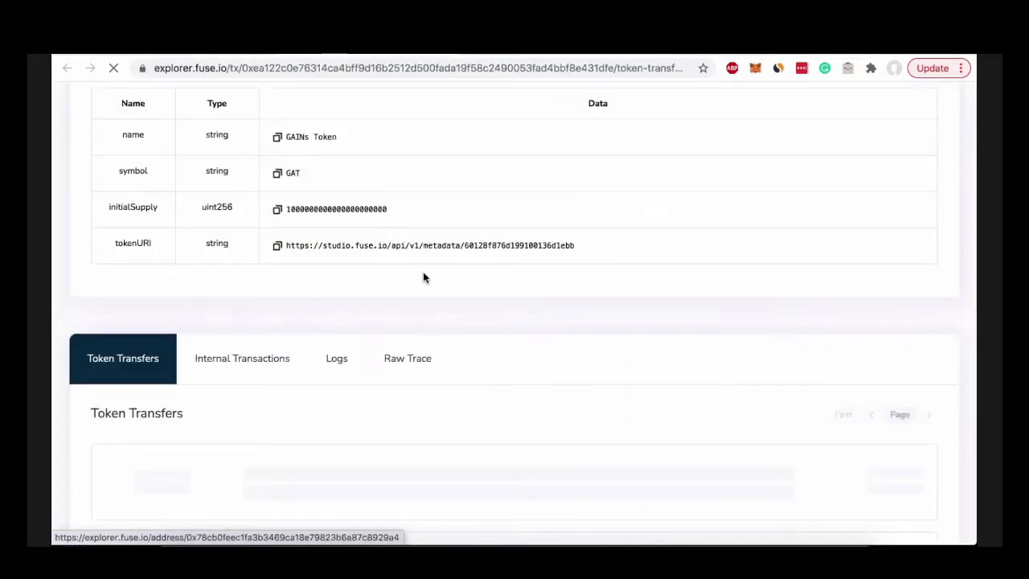
scroll(423, 272, "up", 8)
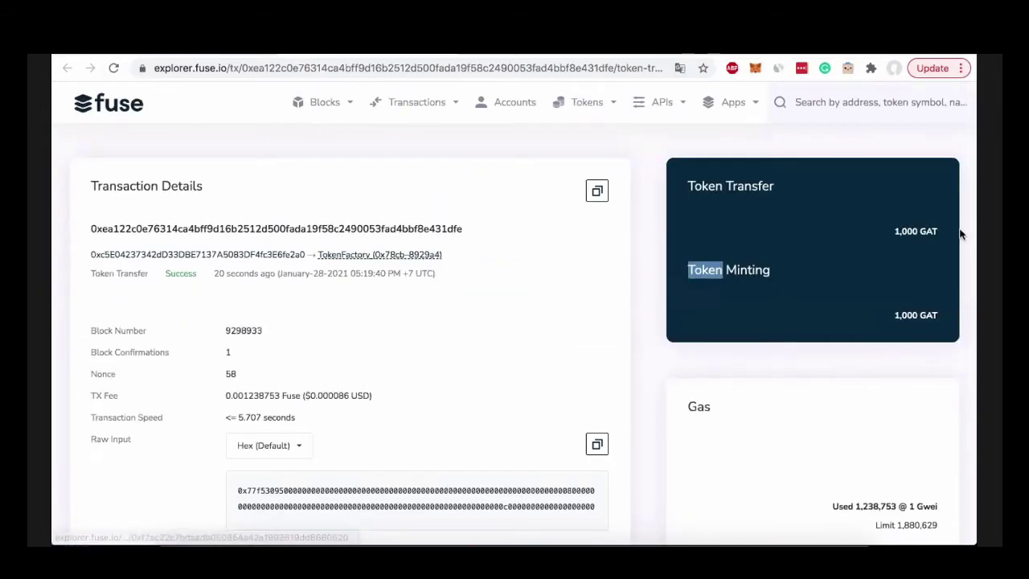
Search the block explorer for "gains".
left_click(826, 105)
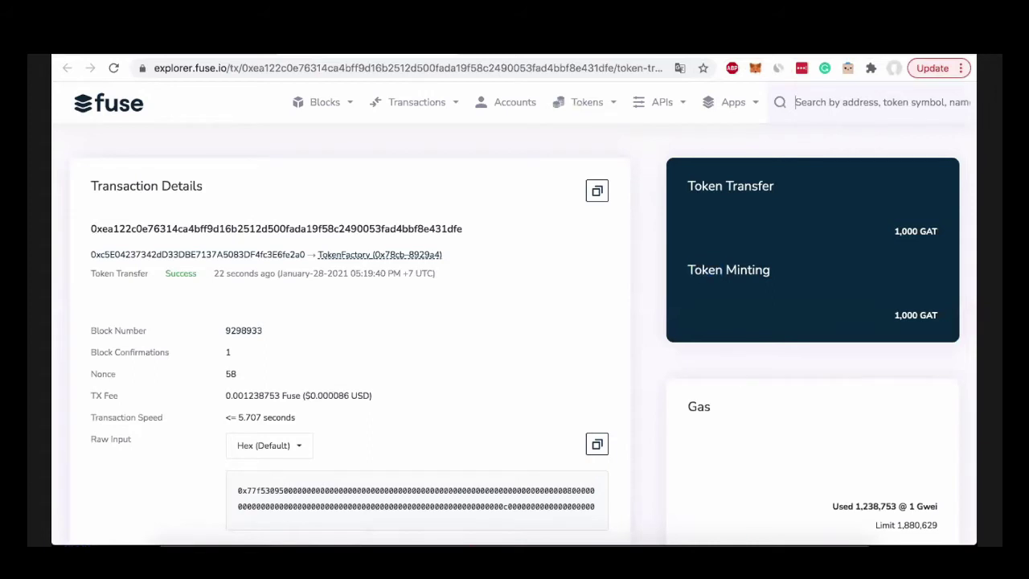
type("gains")
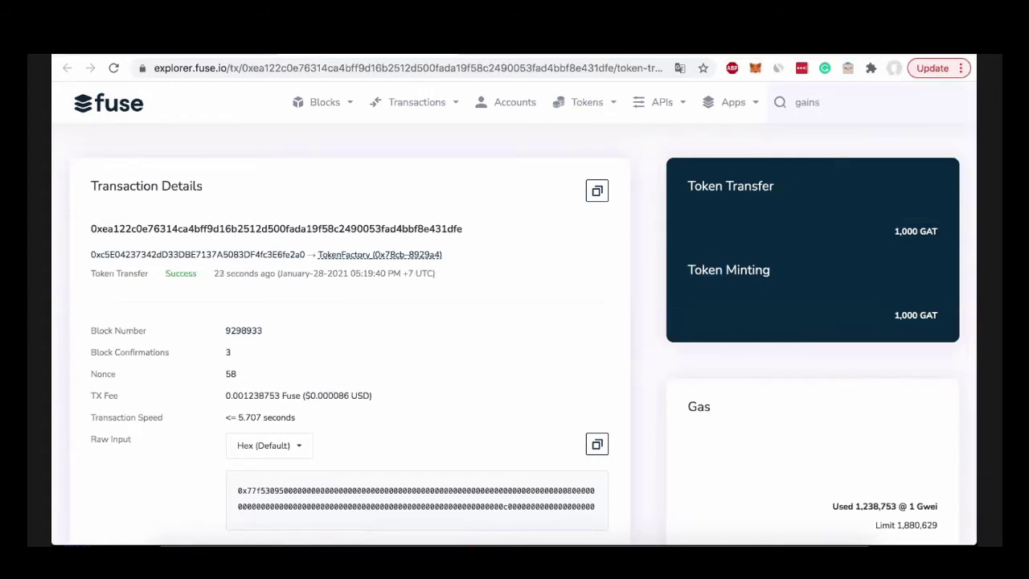
key("BackSpace")
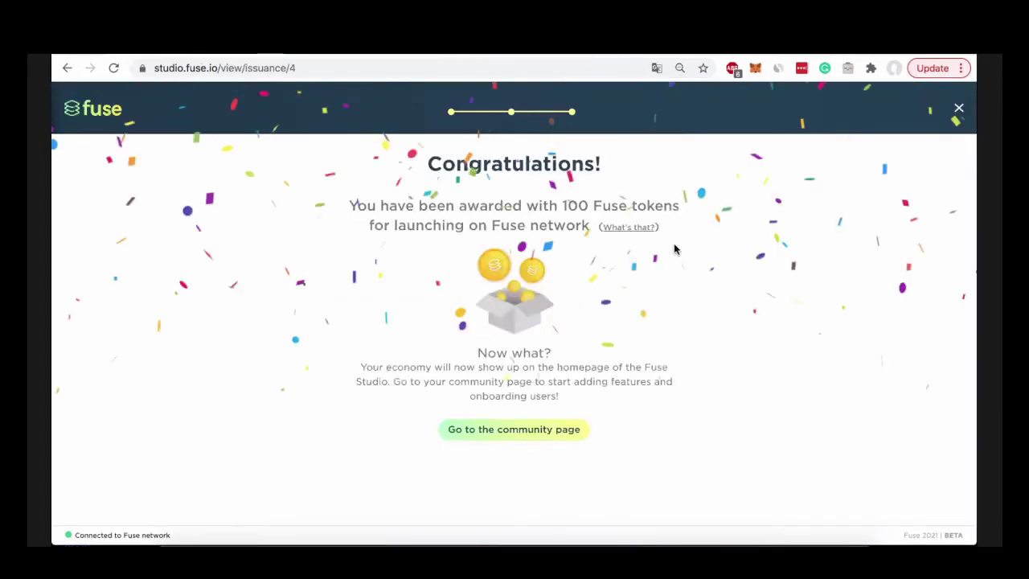
Return to Fuse Studio, go to the new community page and open its user invitation section.
left_click(521, 430)
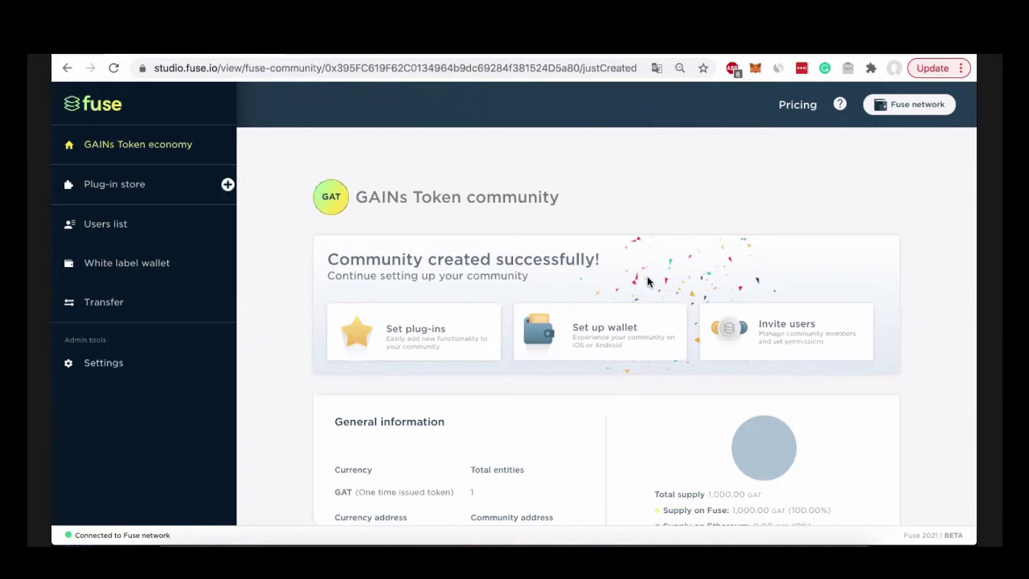
scroll(745, 303, "down", 1)
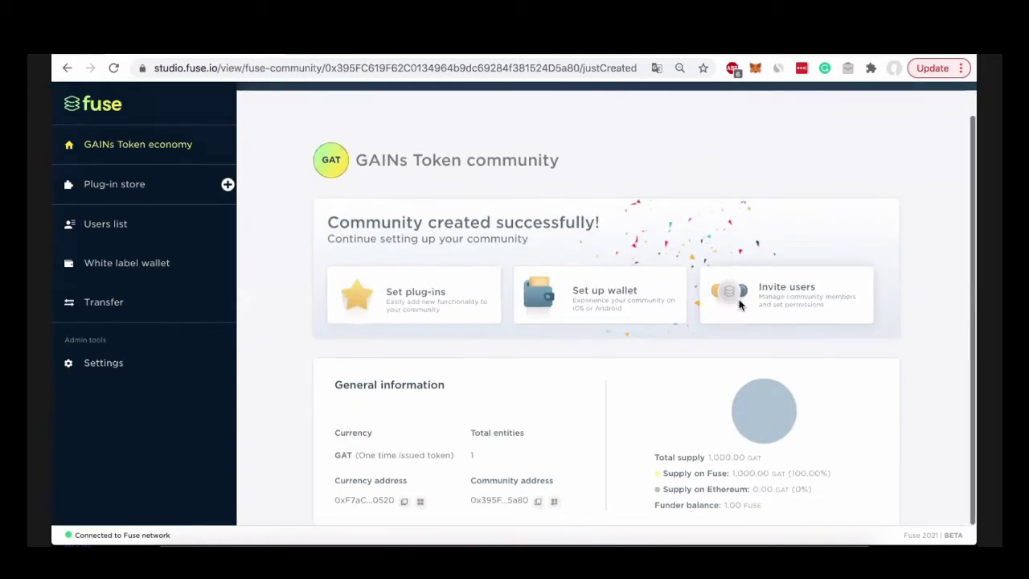
left_click(740, 304)
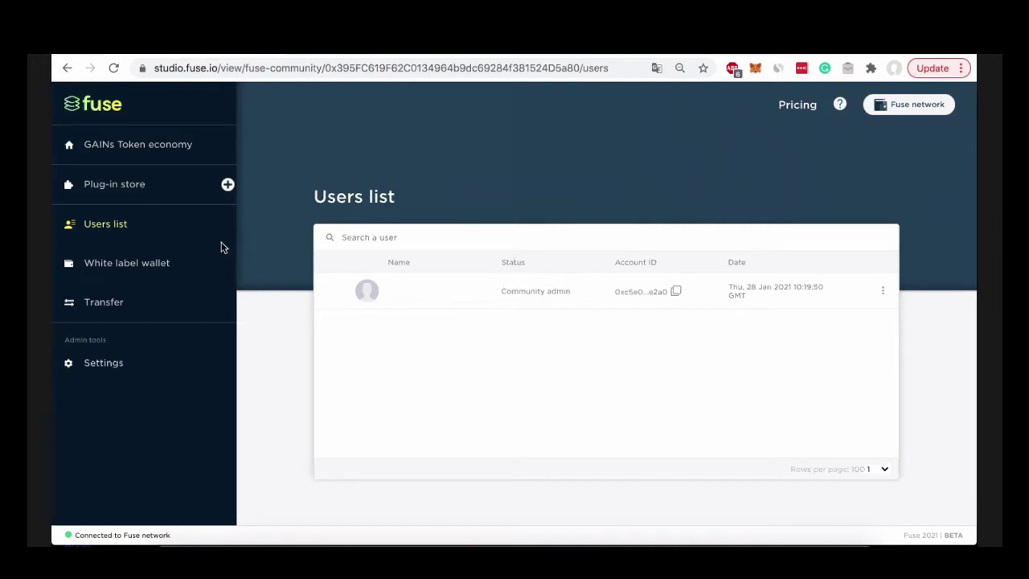
Go back to the community overview and examine the token supply on Fuse and Ethereum.
key("alt+Left")
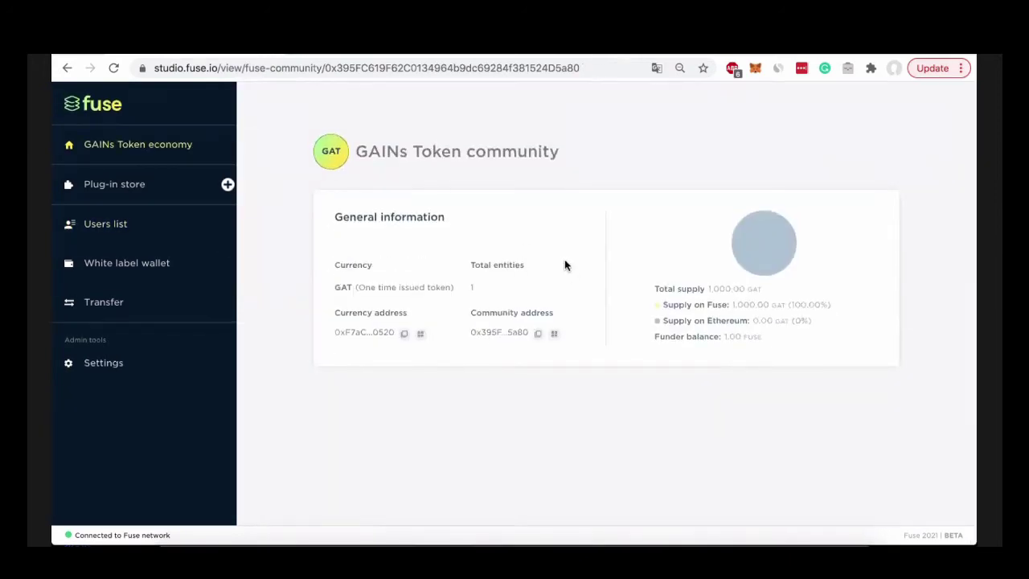
scroll(868, 356, "up", 1)
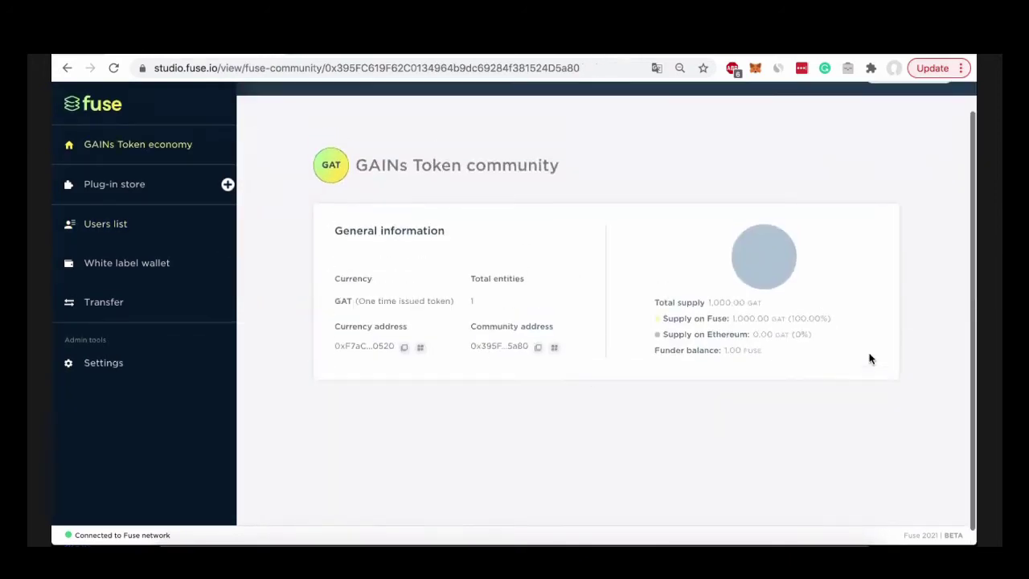
double_click(690, 318)
left_click_drag(807, 313, 777, 333)
left_click(774, 332)
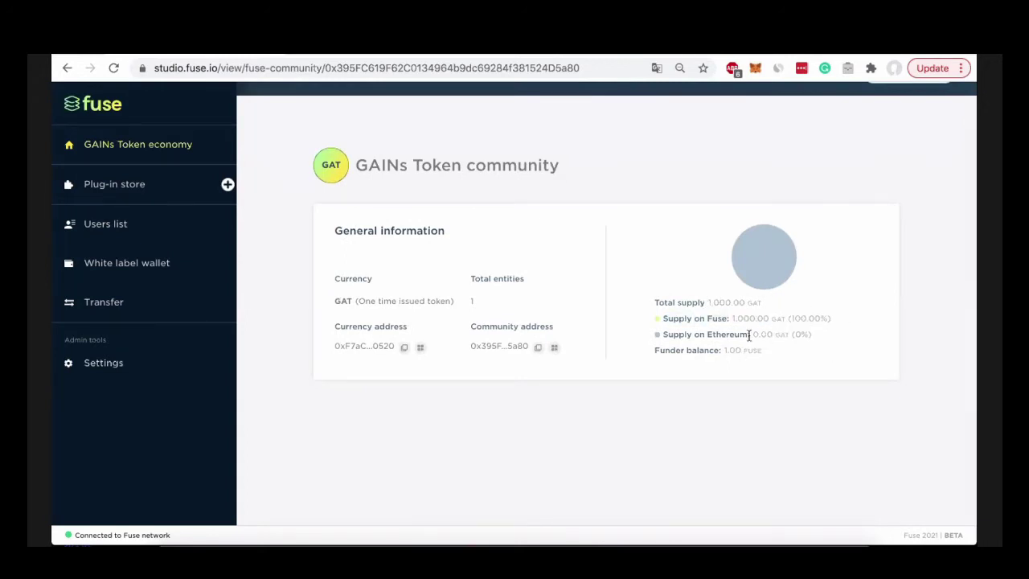
Add the Ethereum bridge, Create Fuseswap pool, Bonuses and Fiat on ramp plug-ins to the community.
left_click(153, 186)
scroll(557, 288, "down", 2)
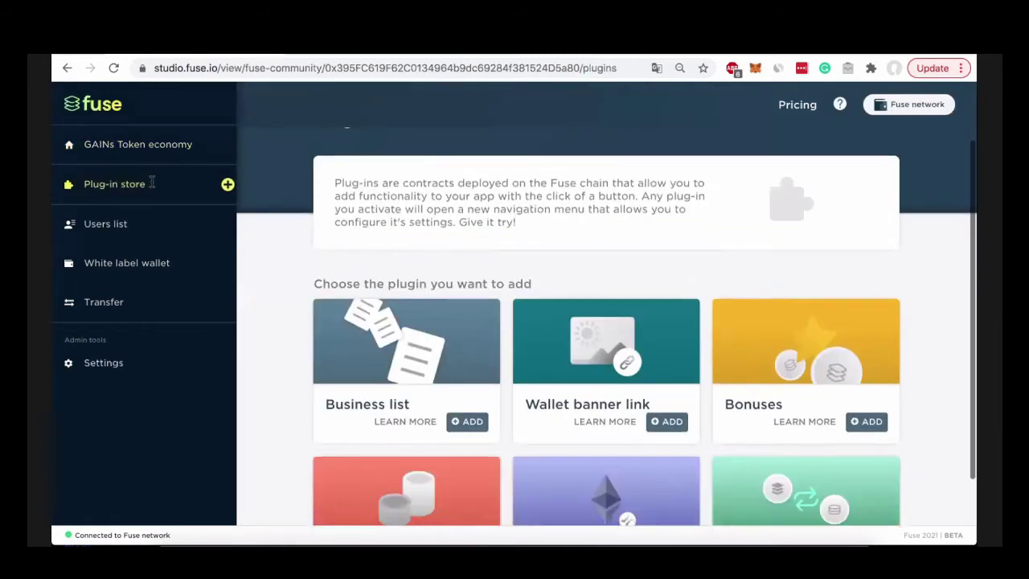
scroll(599, 297, "down", 1)
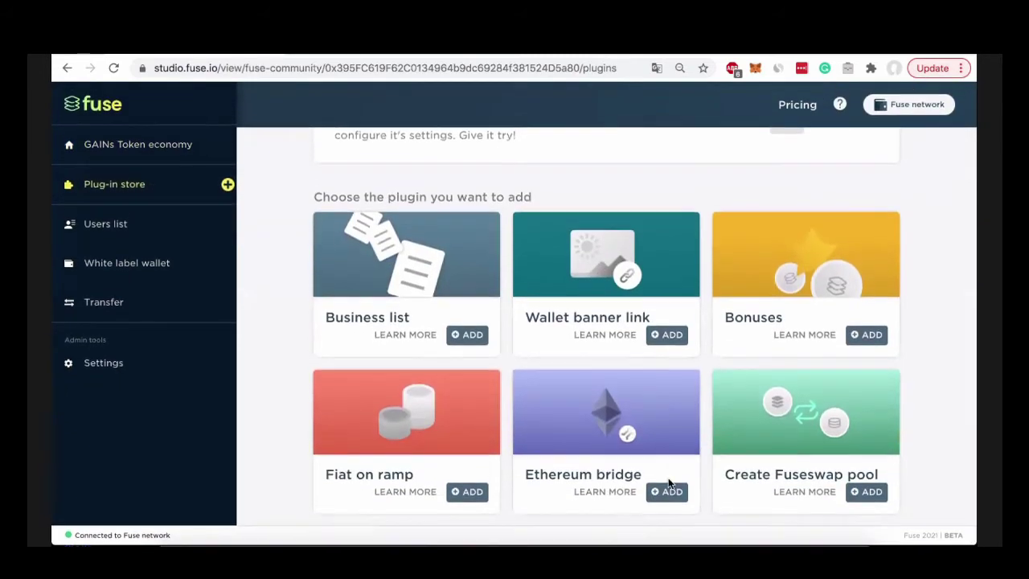
left_click(669, 492)
left_click(866, 492)
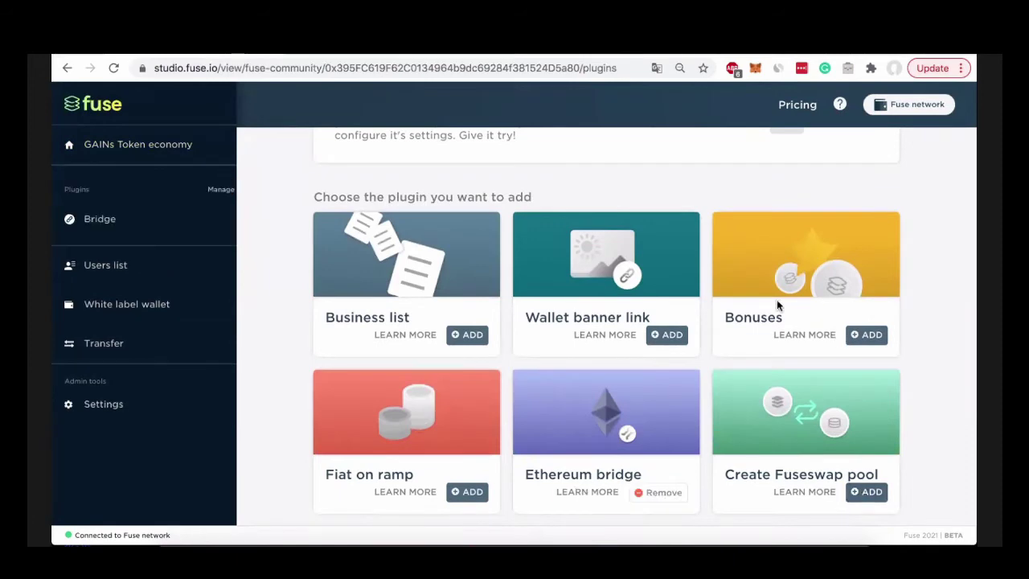
left_click(866, 334)
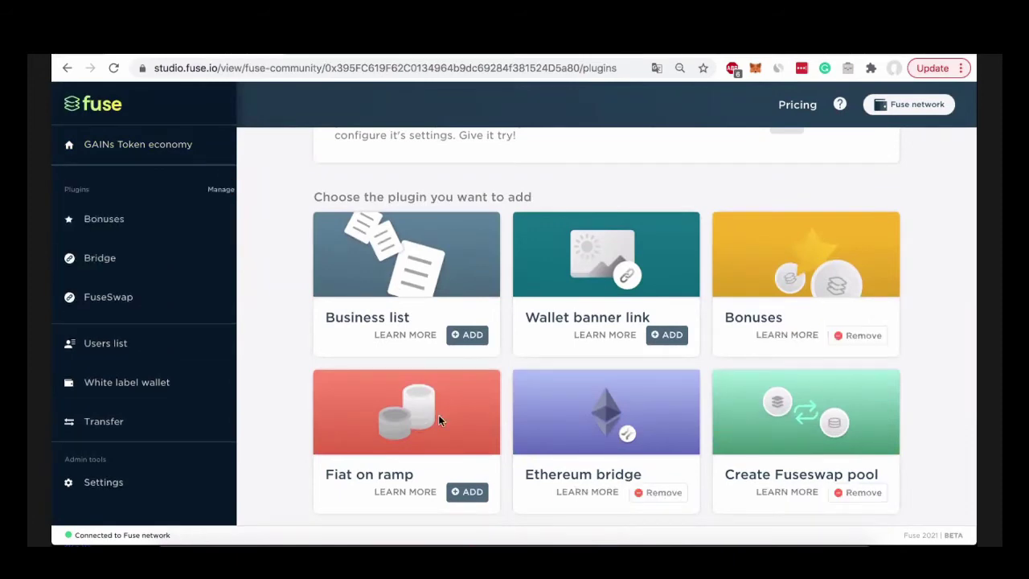
left_click(467, 492)
Send 500 GAT to the funder balance of the Bonuses plug-in and confirm the transfer in the wallet.
left_click(105, 218)
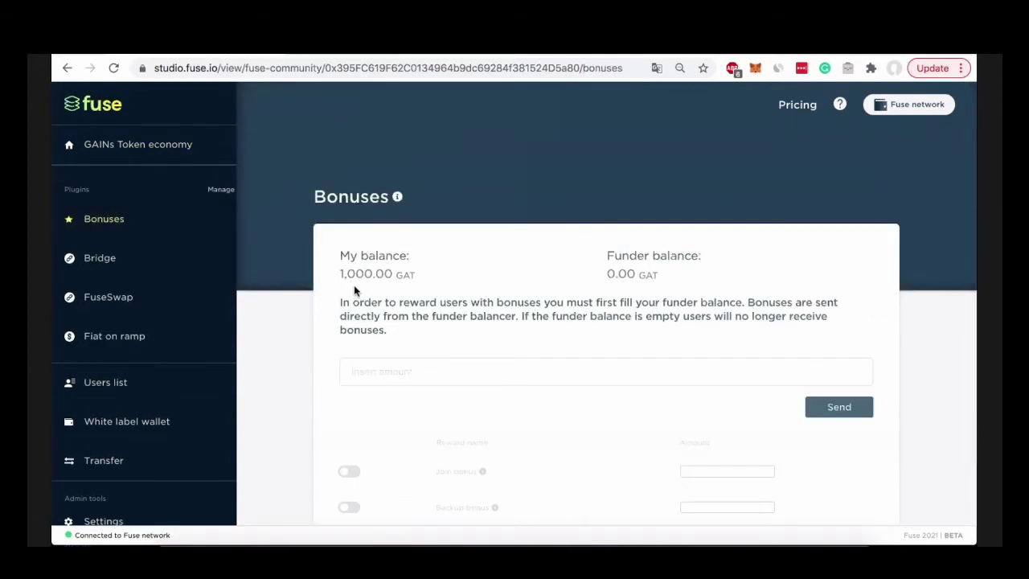
scroll(354, 284, "down", 1)
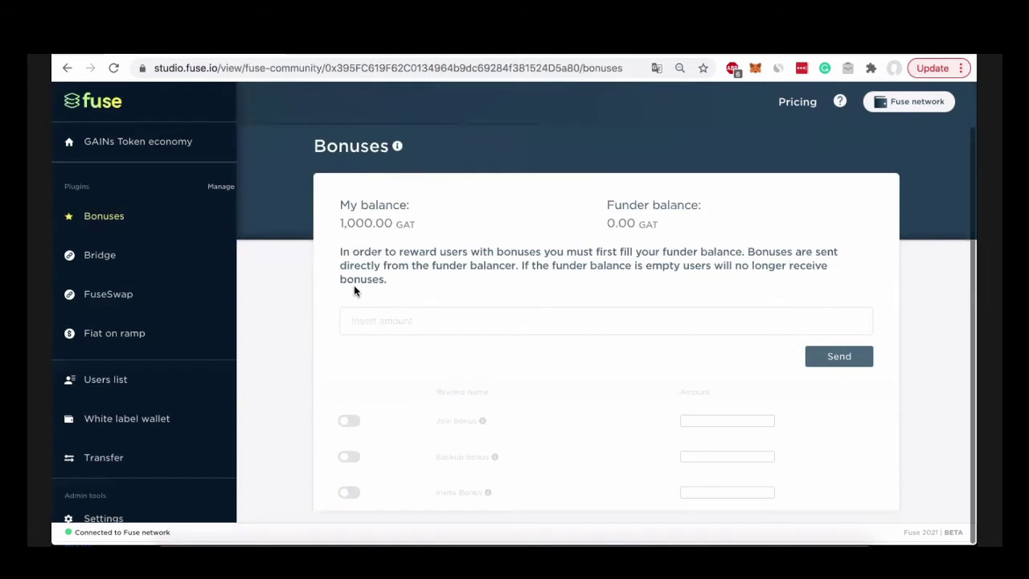
left_click(402, 323)
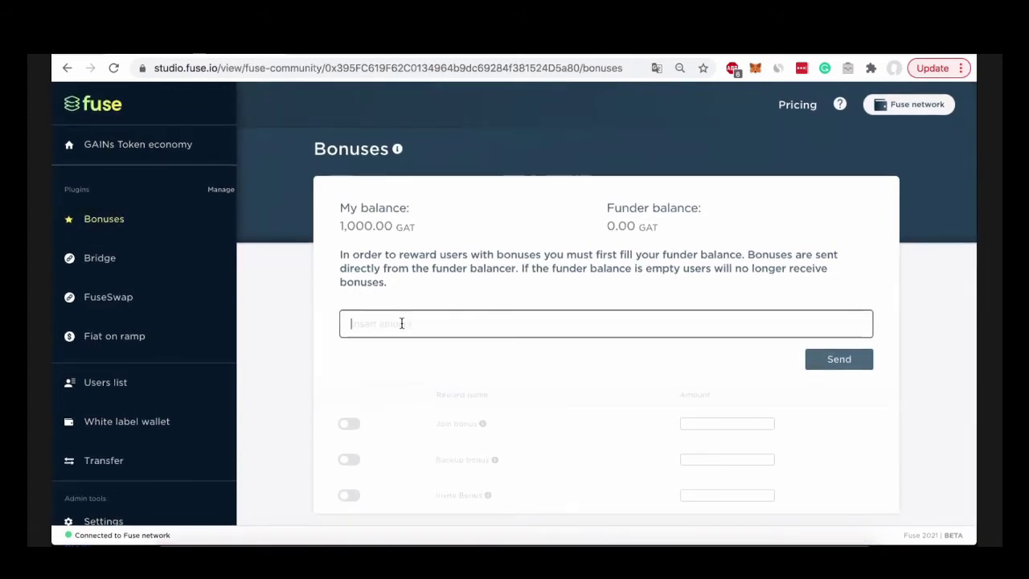
type("500")
left_click(854, 363)
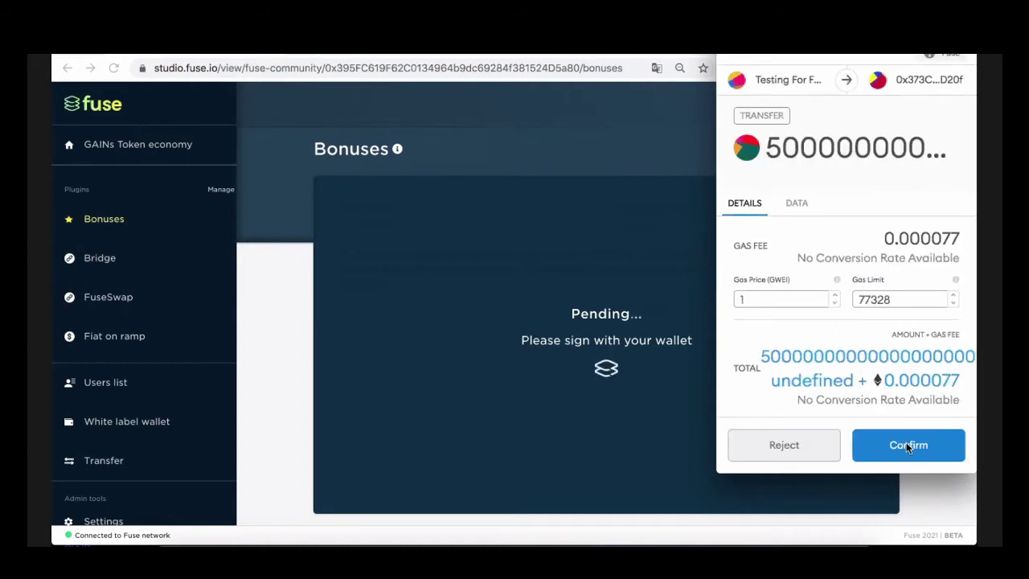
left_click(909, 446)
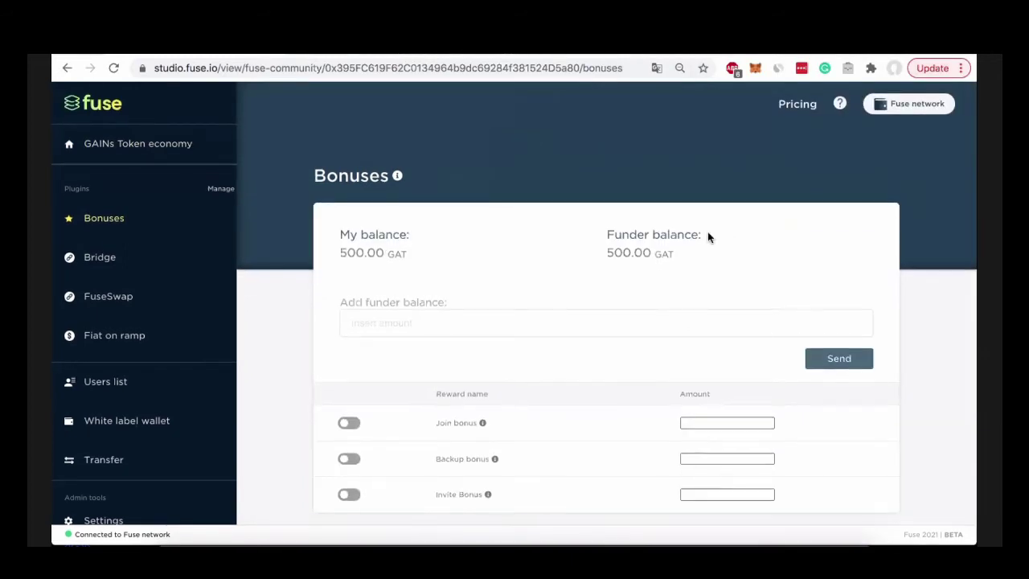
left_click_drag(683, 254, 588, 272)
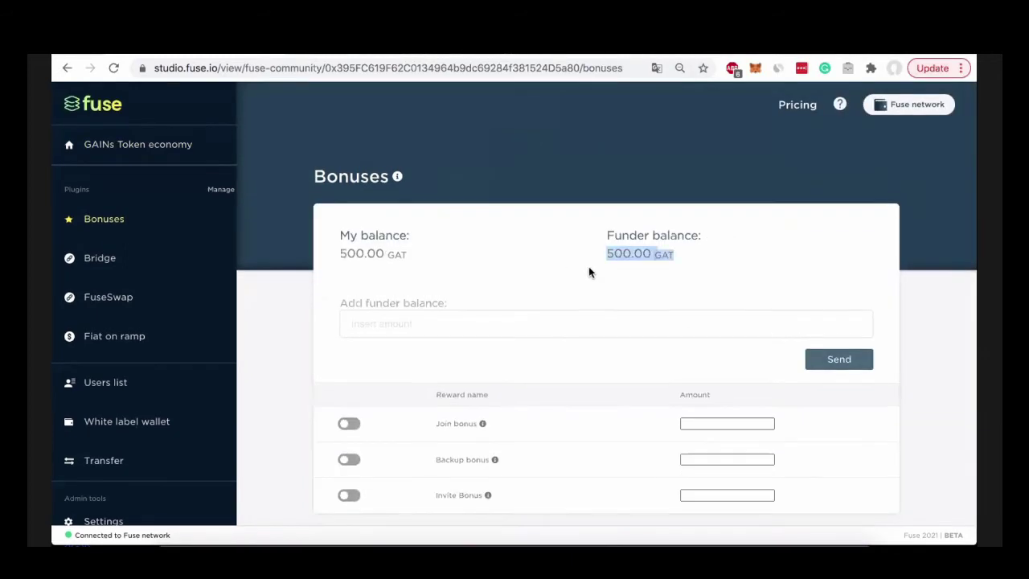
Enable the Join, Backup and Invite bonuses with amounts of 10, 5 and 2.
left_click(351, 422)
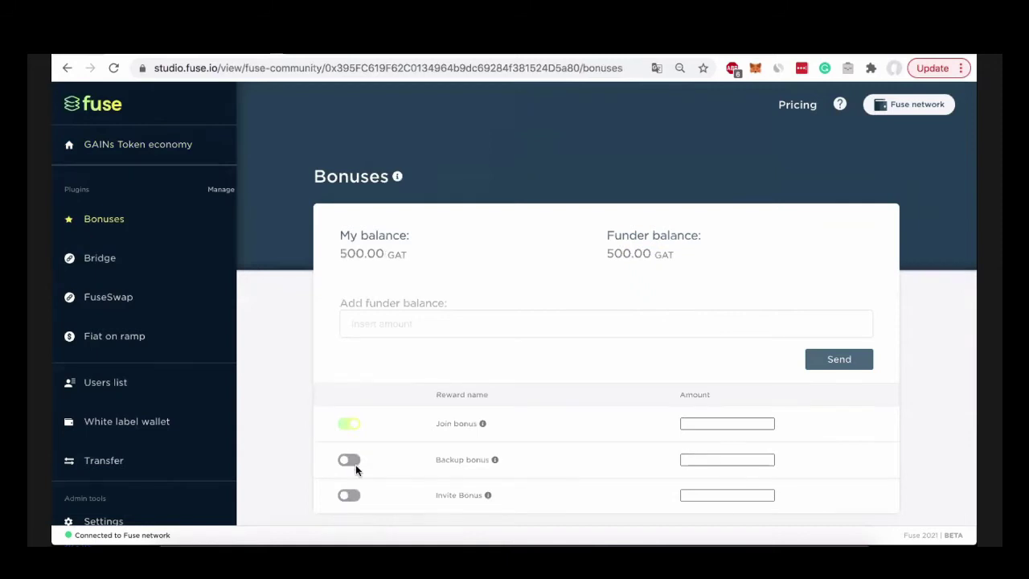
left_click(350, 460)
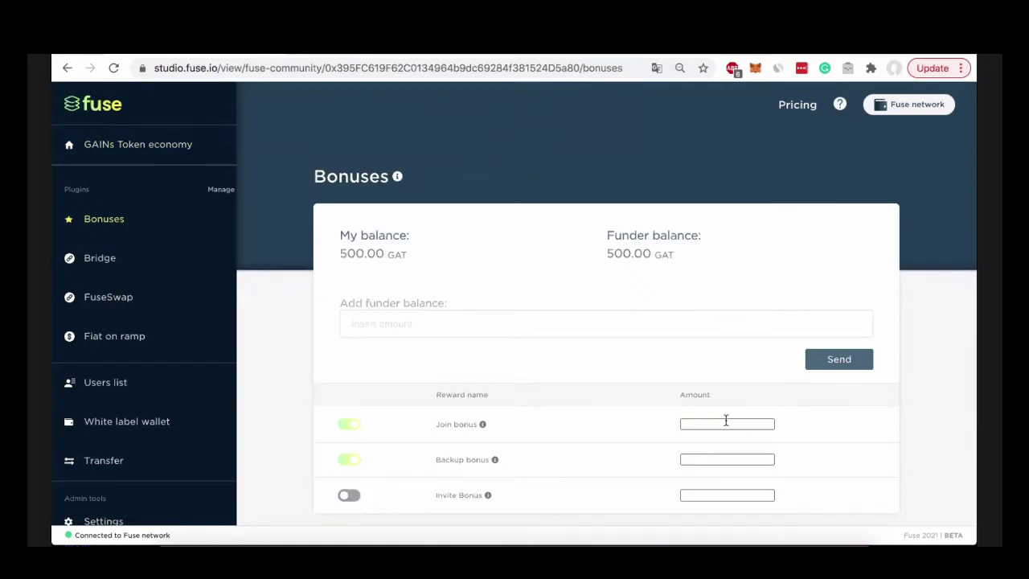
key("BackSpace")
type("5")
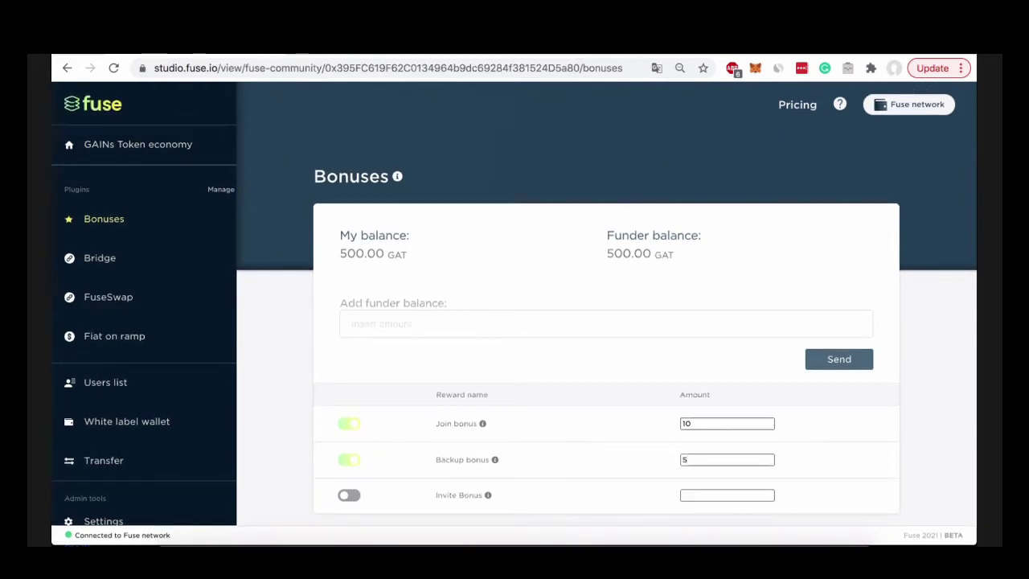
left_click(352, 495)
left_click(685, 495)
type("2")
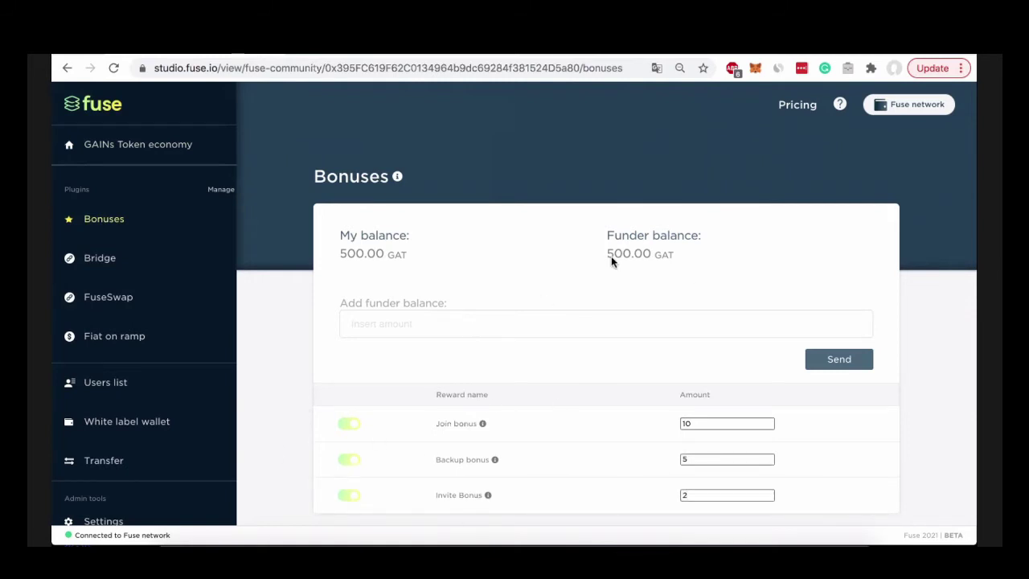
Check the community's Bridge plug-in page and open the FuseSwap plug-in.
left_click(114, 259)
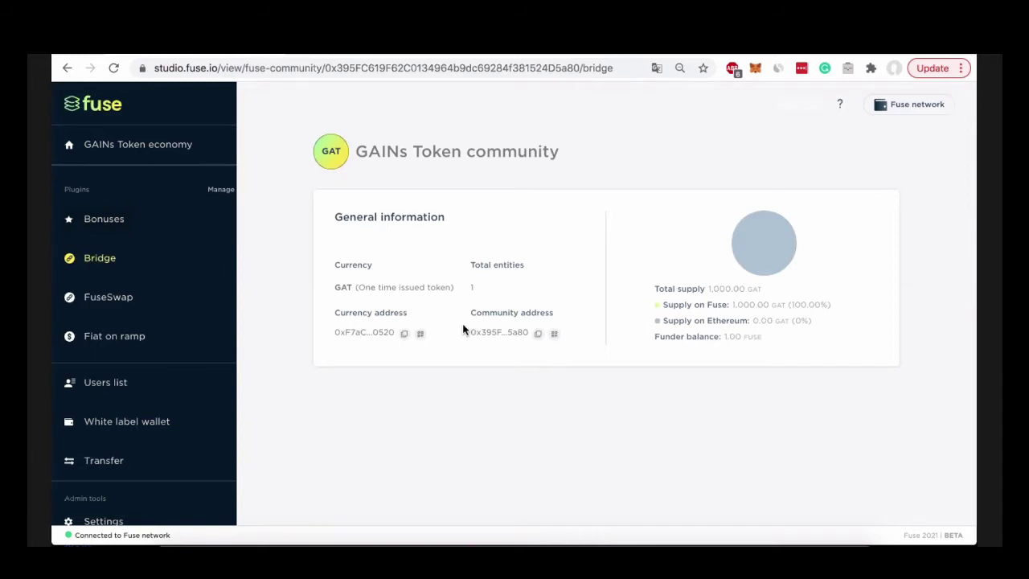
left_click(103, 232)
left_click(128, 295)
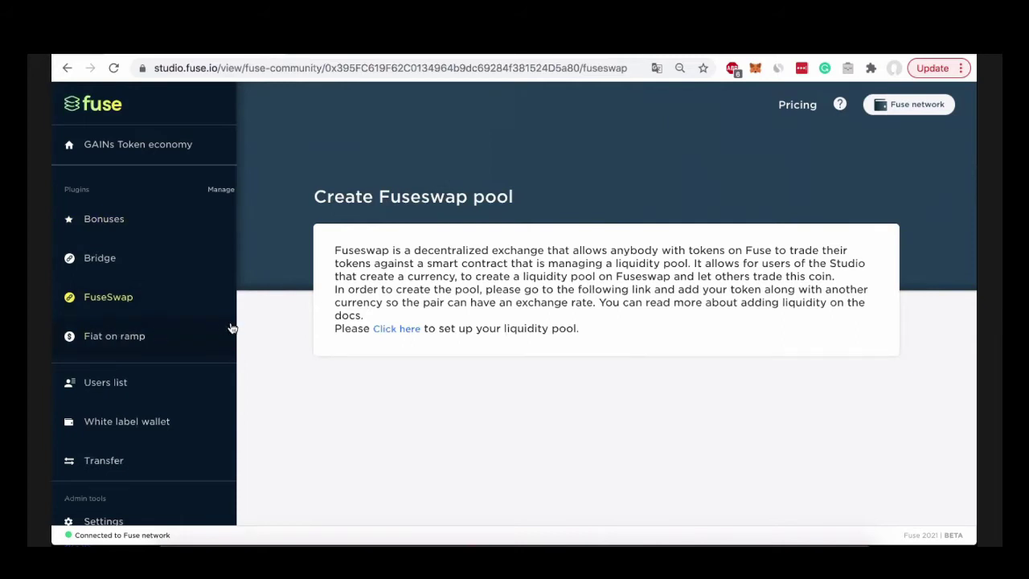
Go to the liquidity pool setup on FuseSwap and select USDC as the token paired with GAT.
left_click(393, 337)
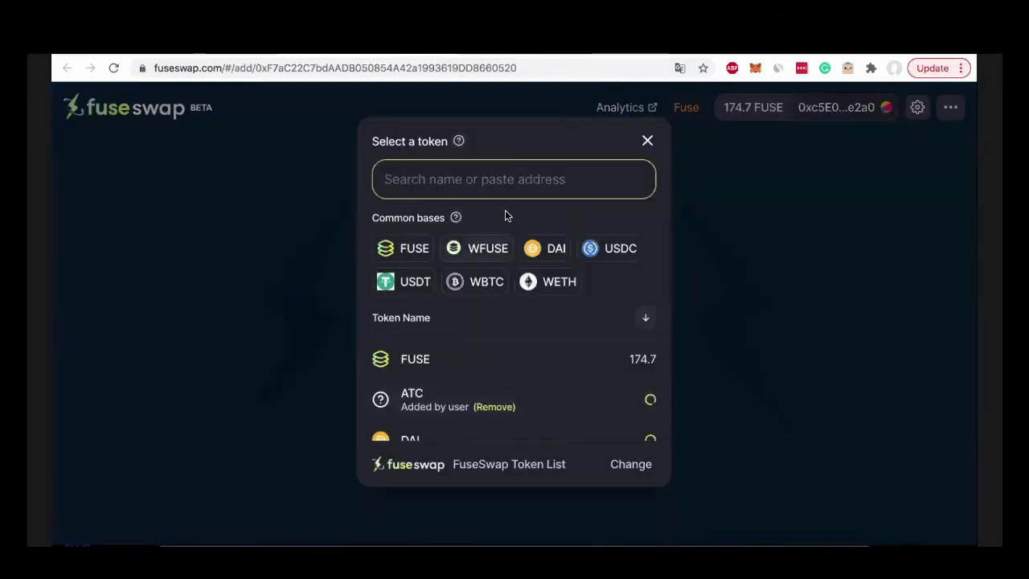
type("u")
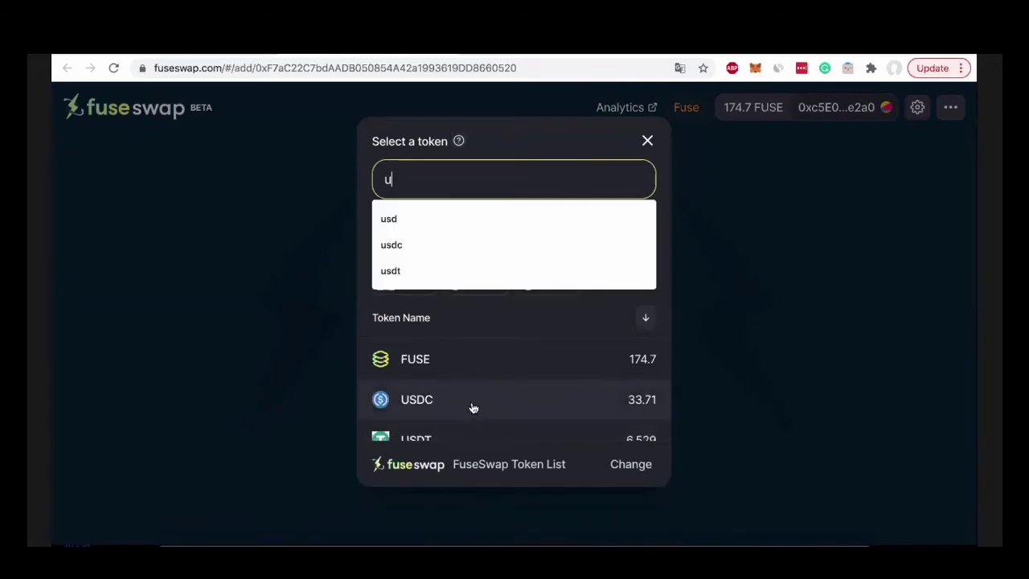
left_click(471, 402)
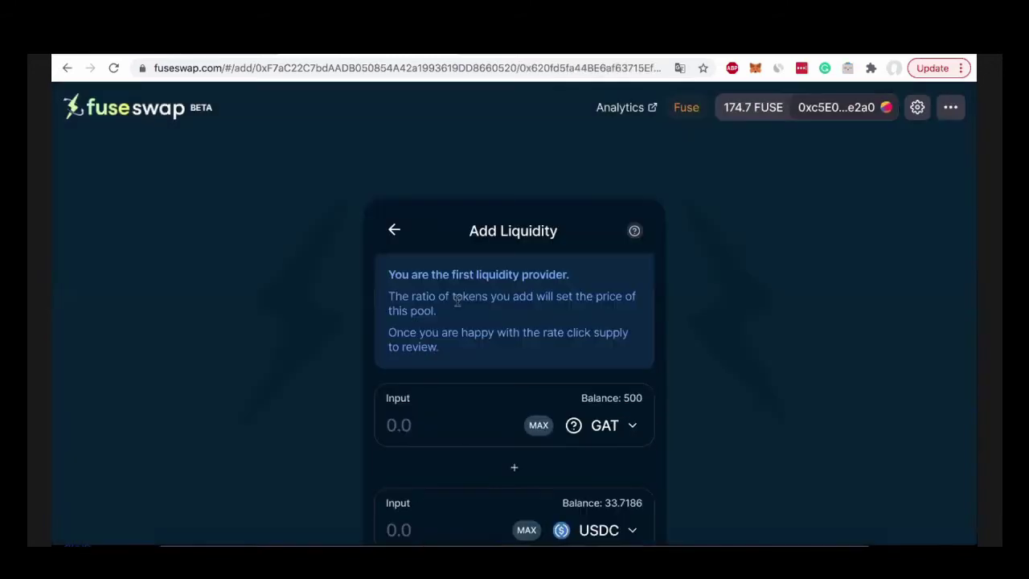
Supply 10 GAT and 10 USDC as the initial liquidity of the new pool, approving the tokens.
scroll(515, 263, "down", 2)
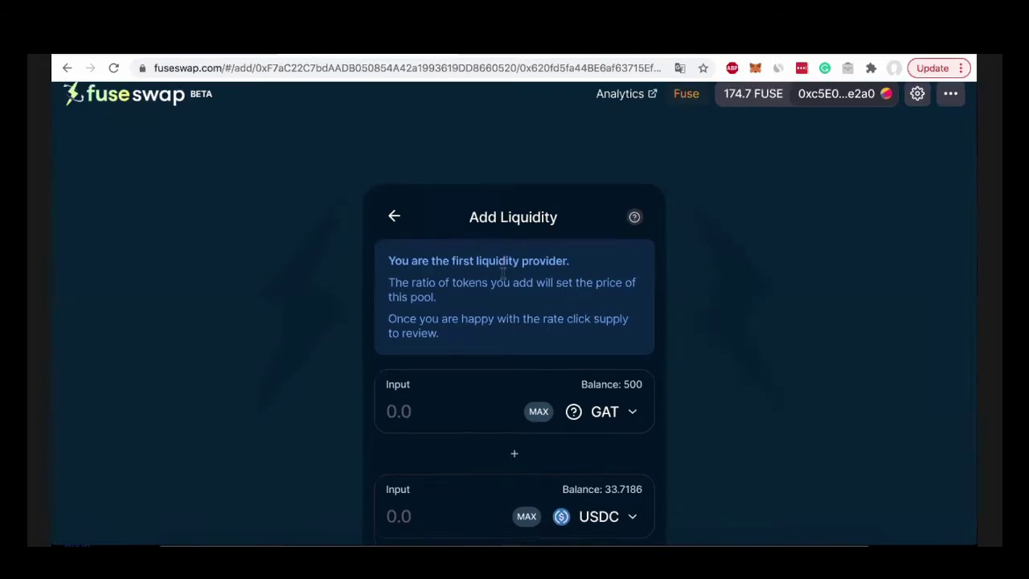
left_click(440, 330)
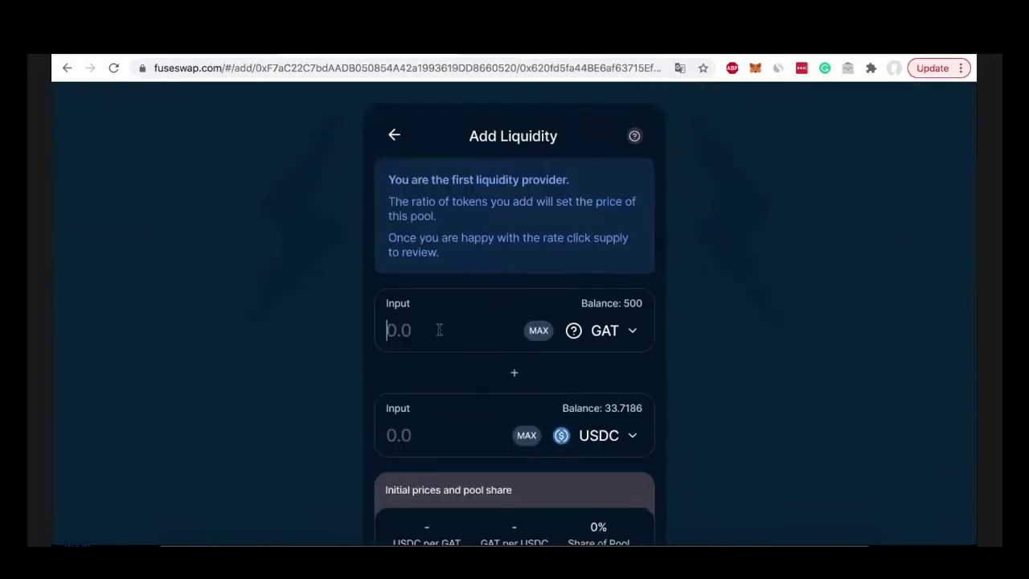
type("10")
left_click(416, 442)
type("10")
scroll(480, 419, "down", 2)
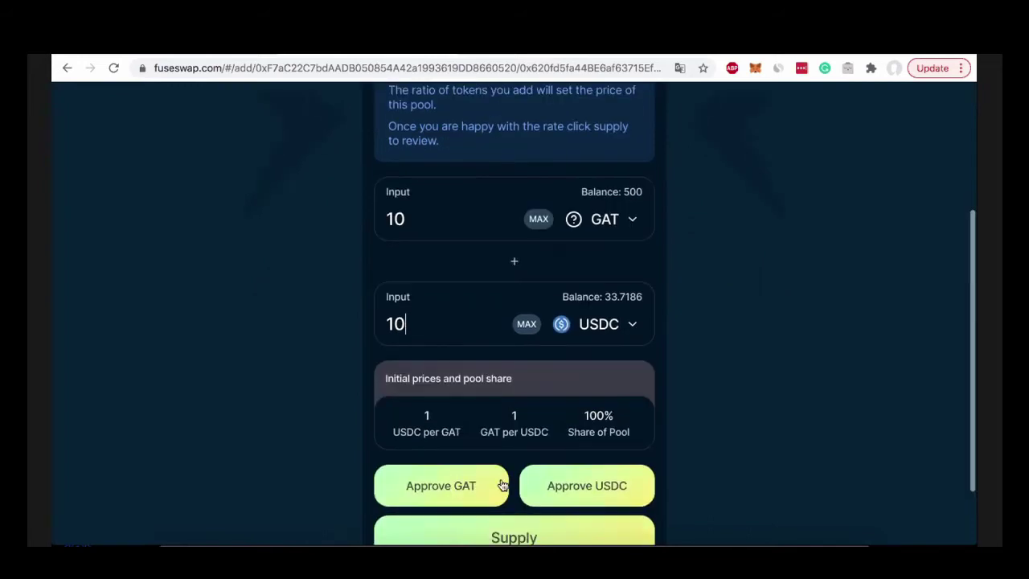
left_click(603, 467)
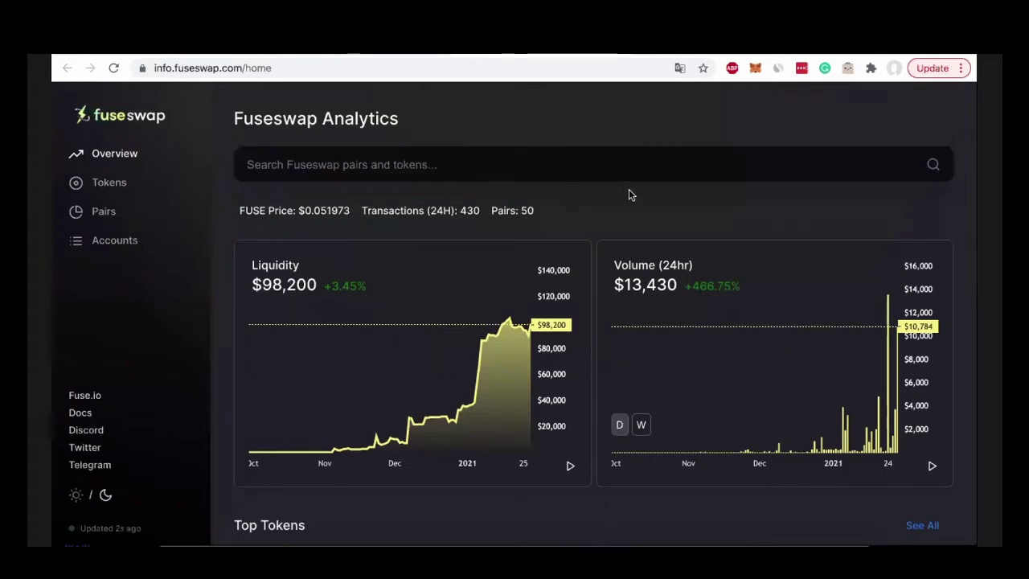
Examine the Top Tokens table in Fuseswap Analytics, including the liquidity of Panda Economy.
scroll(629, 194, "down", 1)
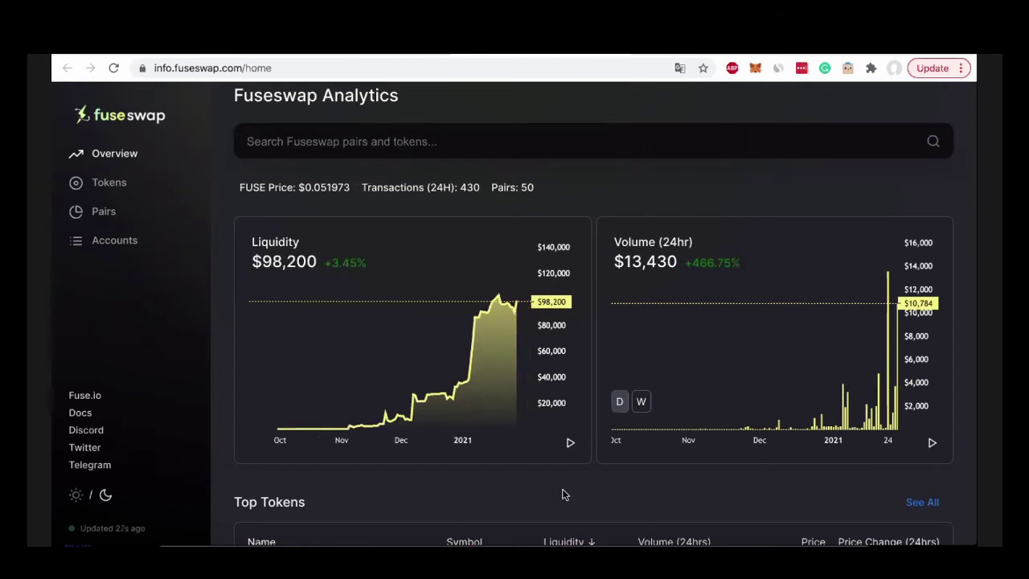
scroll(562, 494, "down", 5)
scroll(563, 490, "down", 1)
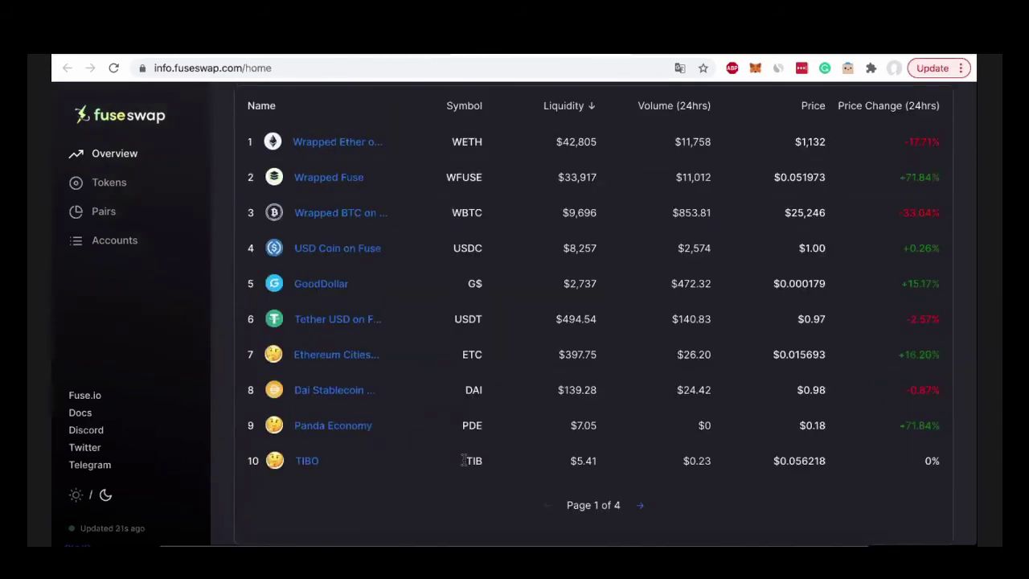
double_click(611, 422)
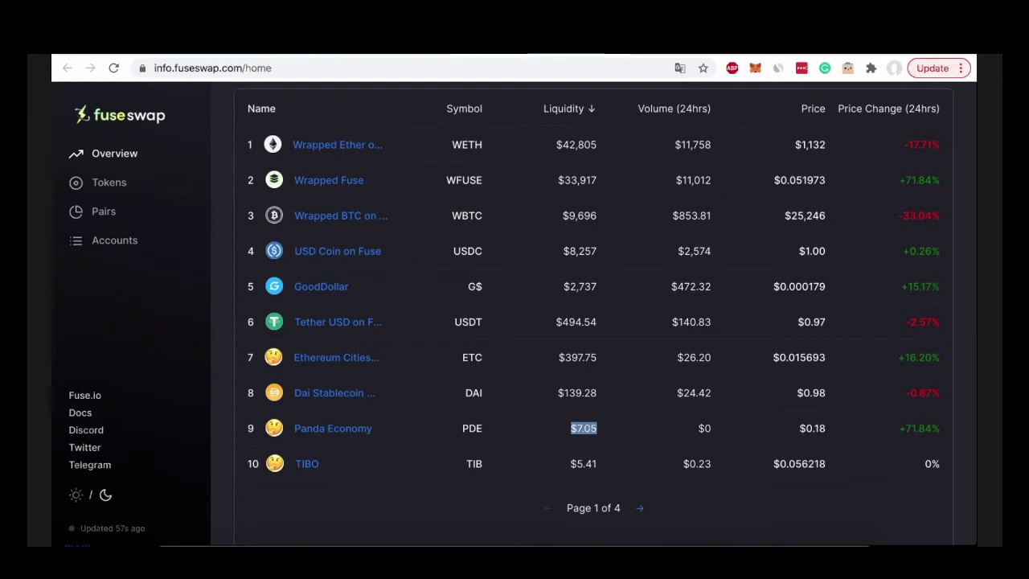
Return to the GAINs Token community in Fuse Studio and open the Fiat on ramp integration options.
left_click(446, 52)
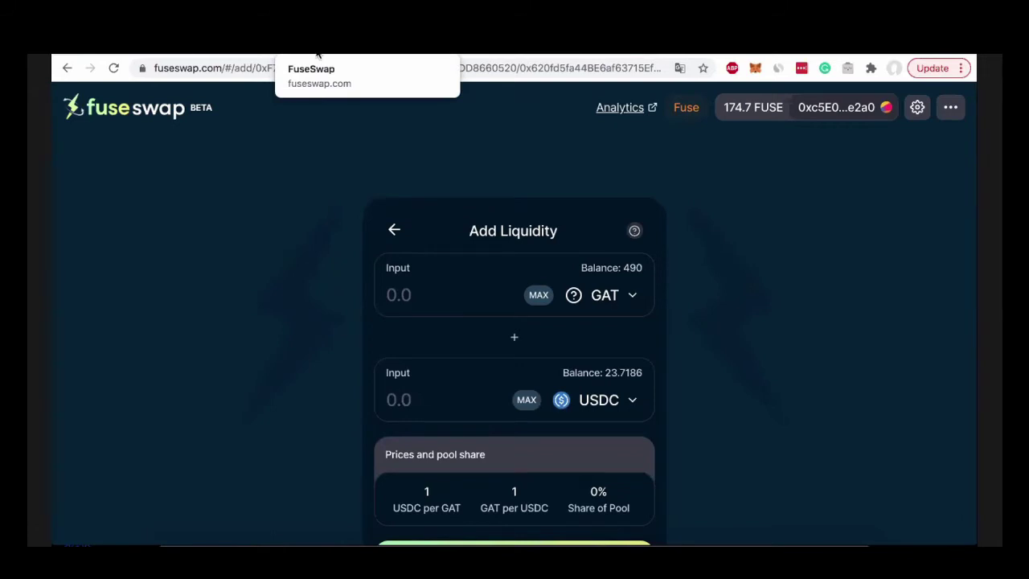
left_click(241, 54)
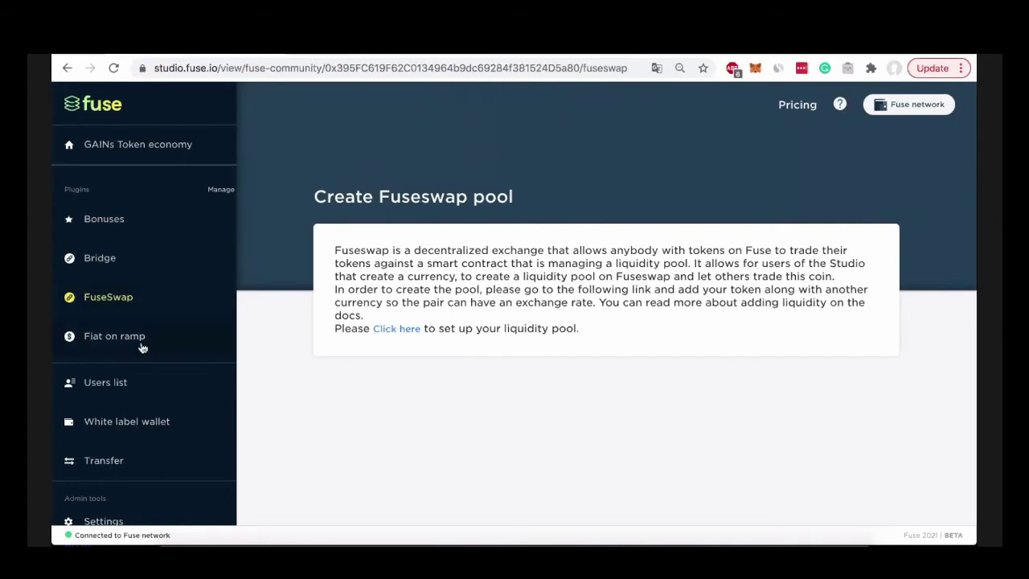
left_click(176, 336)
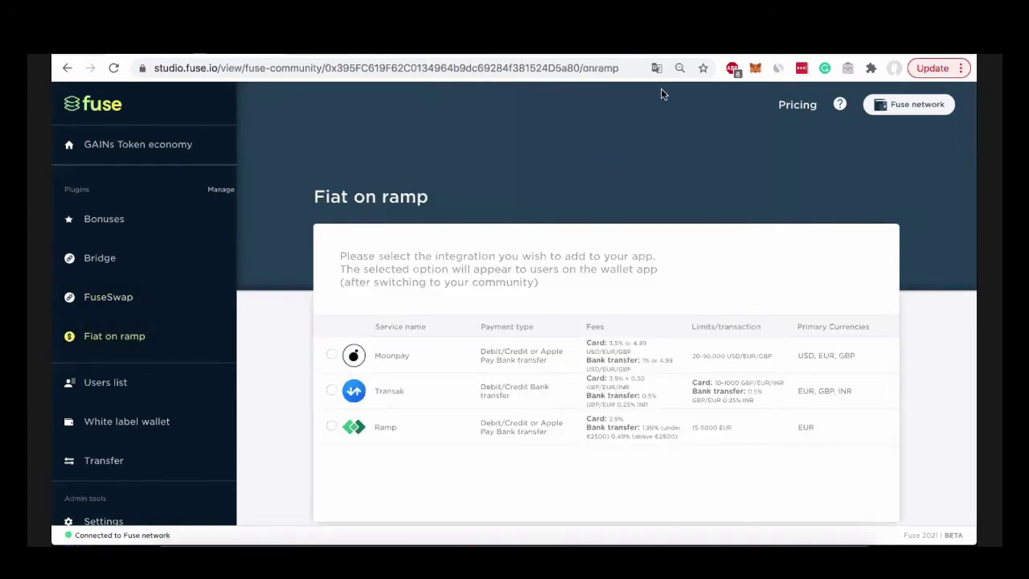